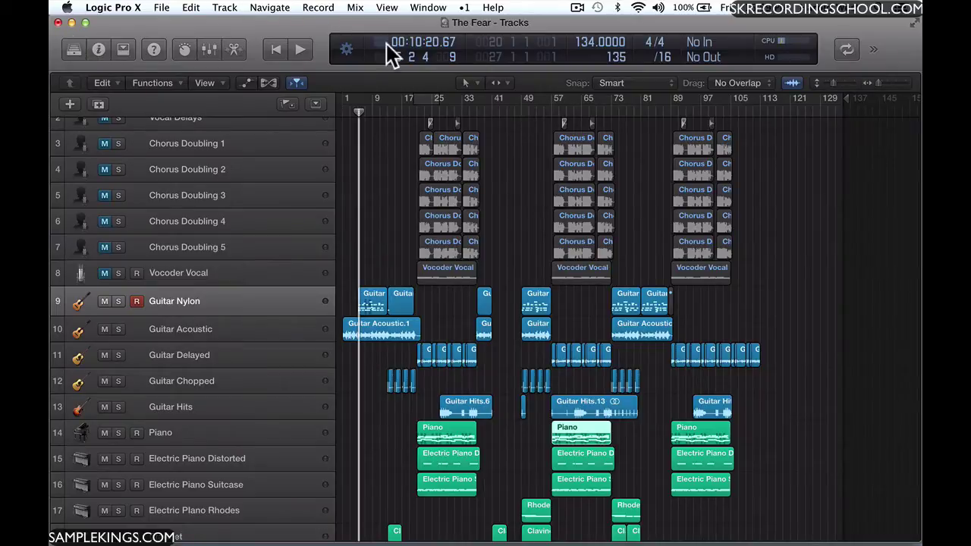
Switch the transport readout to Beats & Project (tempo 134, Fmaj, 4/4), then briefly toggle the Browser.
click(346, 52)
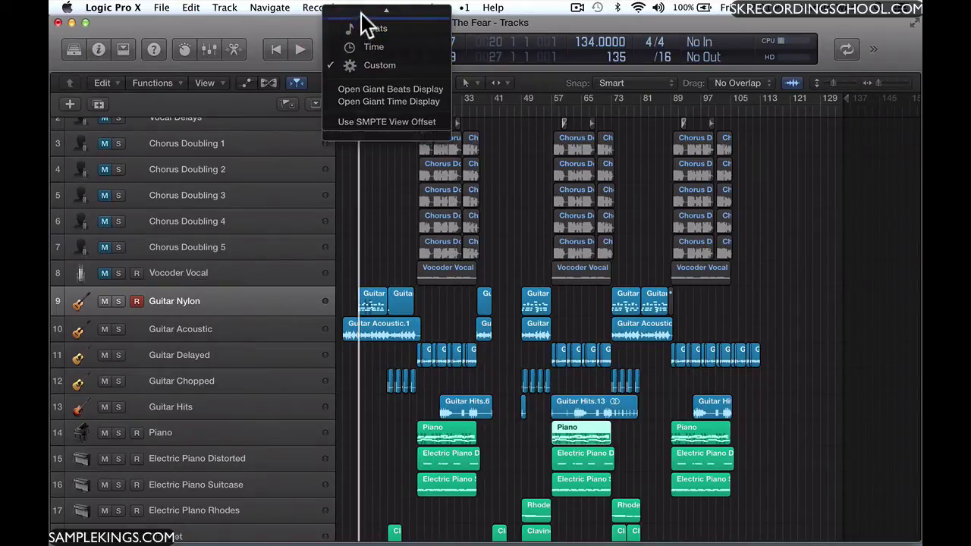
click(363, 17)
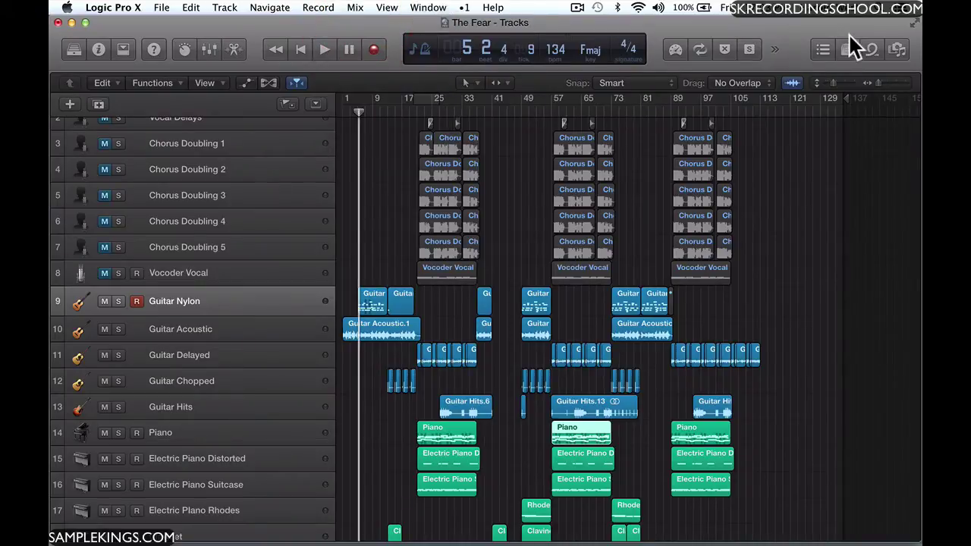
click(895, 50)
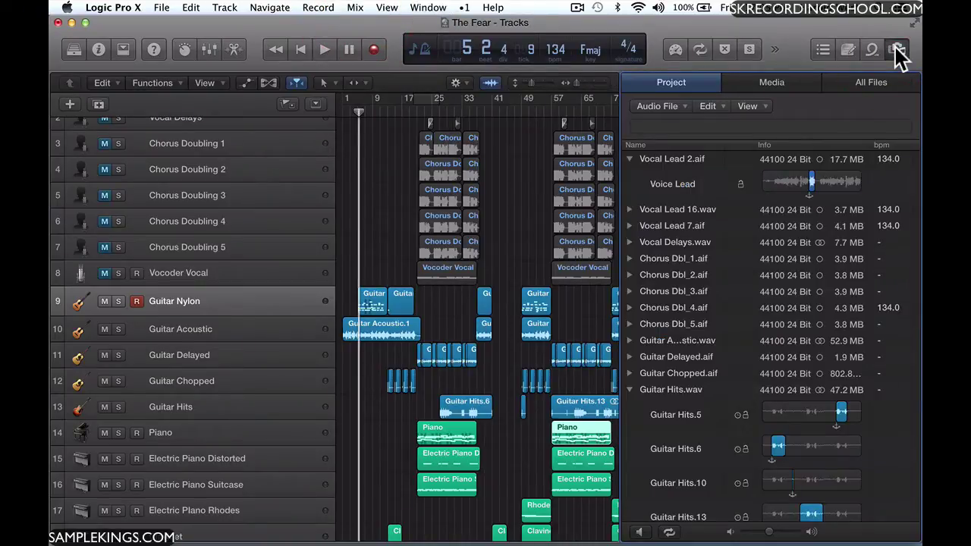
click(895, 47)
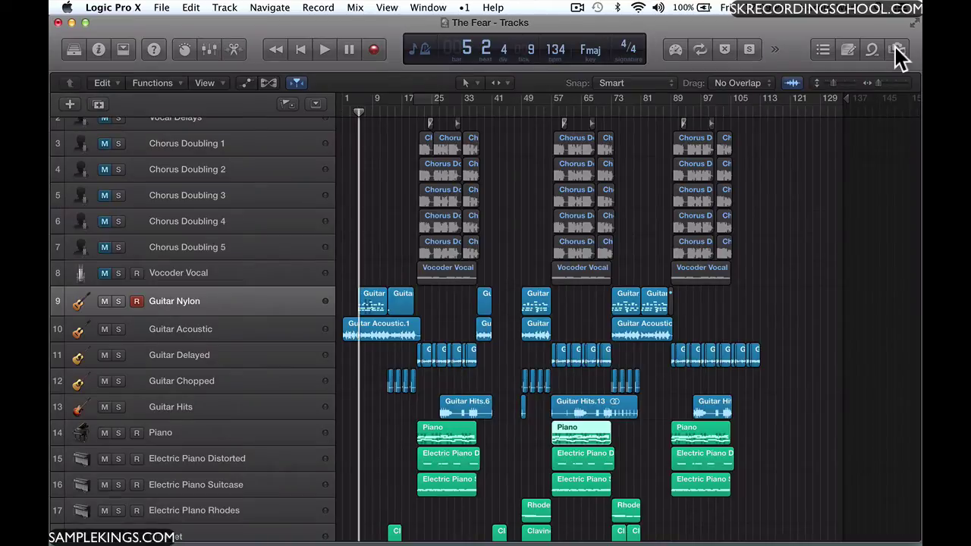
click(427, 8)
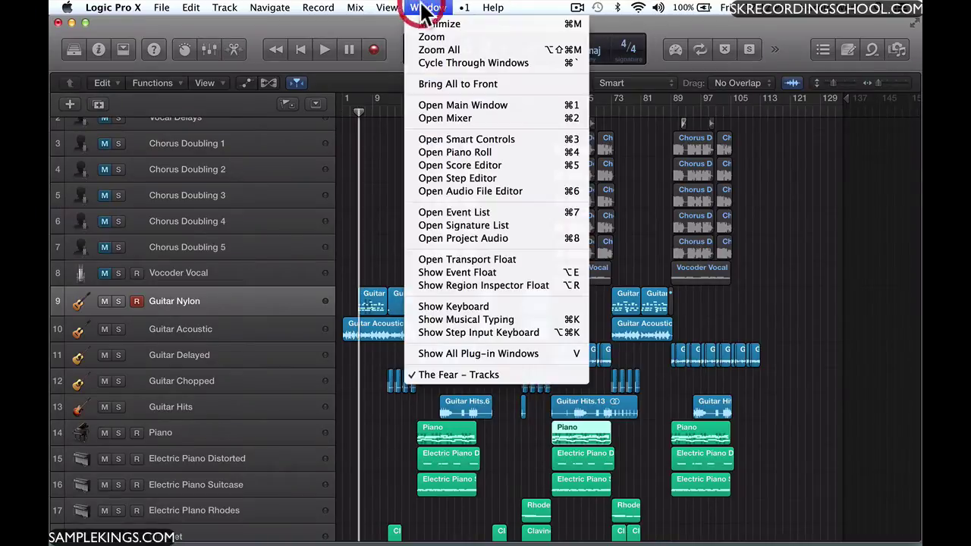
click(440, 116)
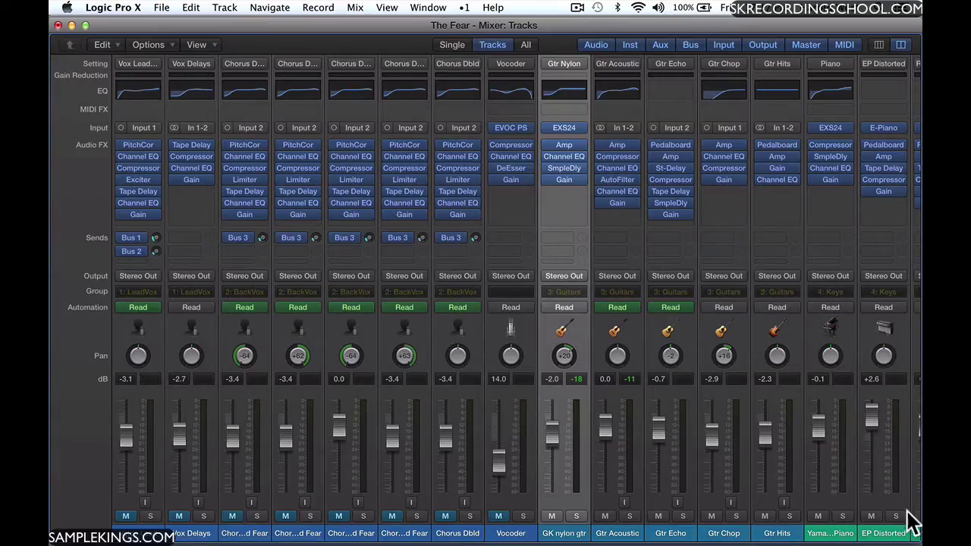
drag(907, 527, 887, 513)
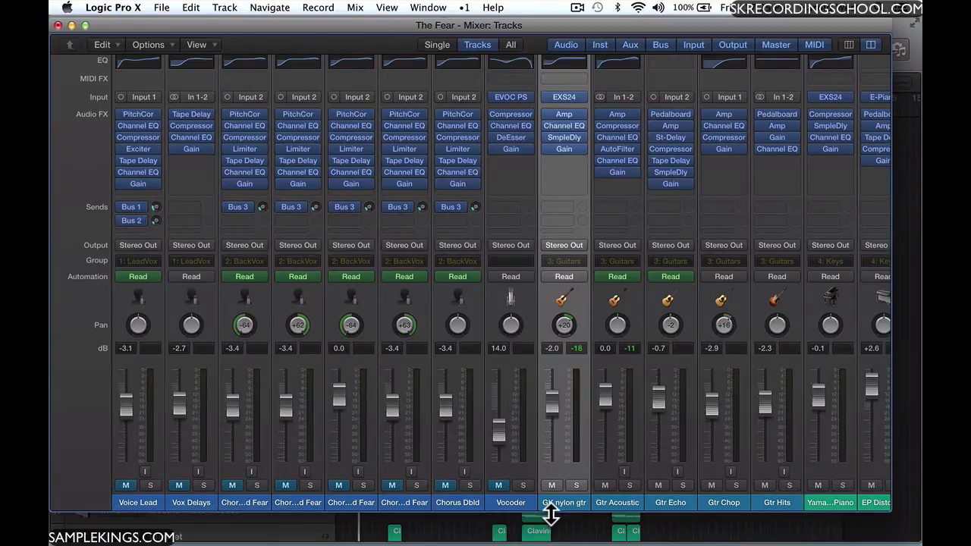
mouse_move(550, 515)
mouse_down()
mouse_move(551, 535)
mouse_move(548, 521)
mouse_up()
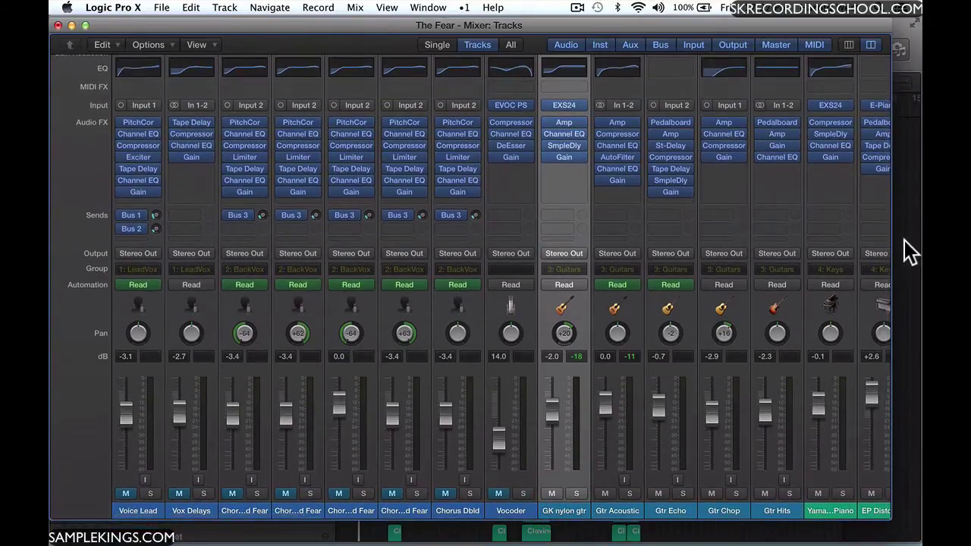
mouse_move(892, 243)
mouse_down()
mouse_move(841, 245)
mouse_move(887, 236)
mouse_up()
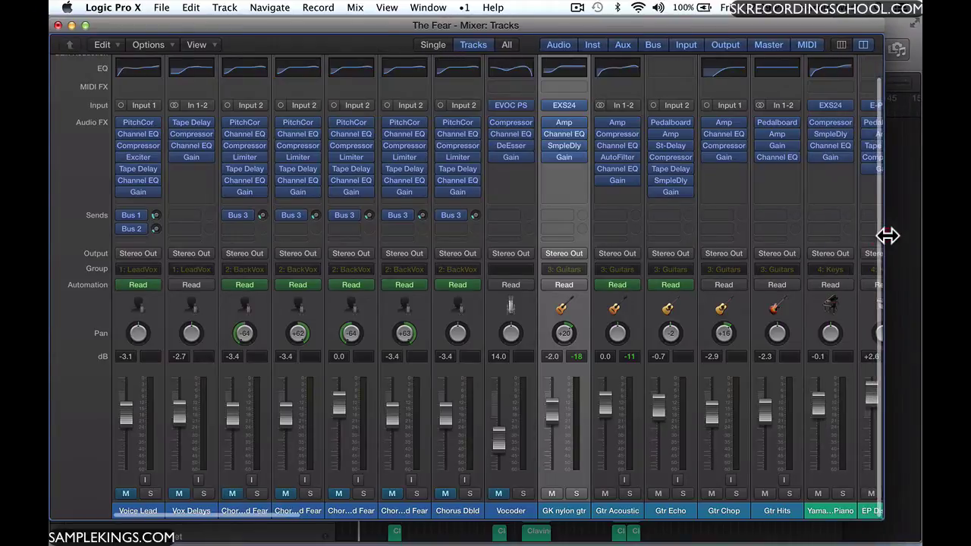
click(86, 25)
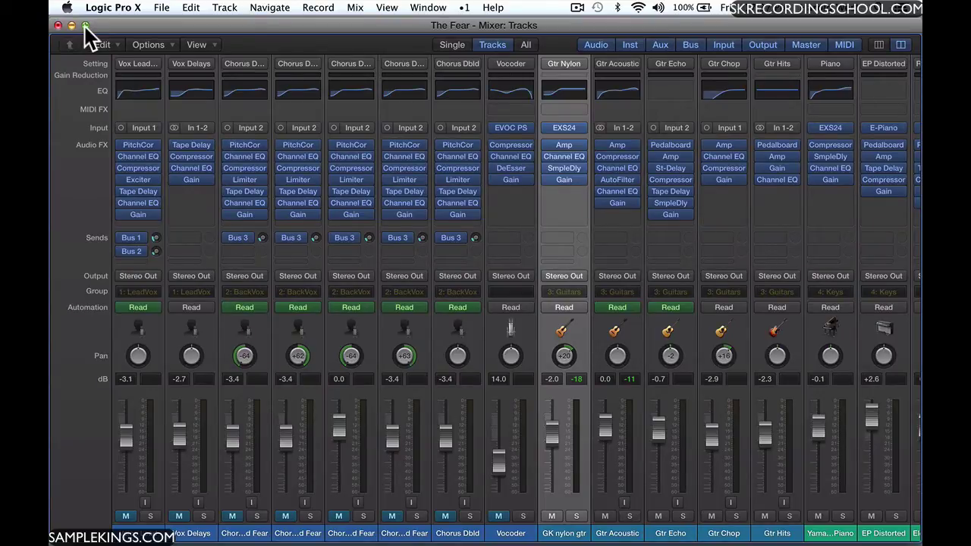
key(super+w)
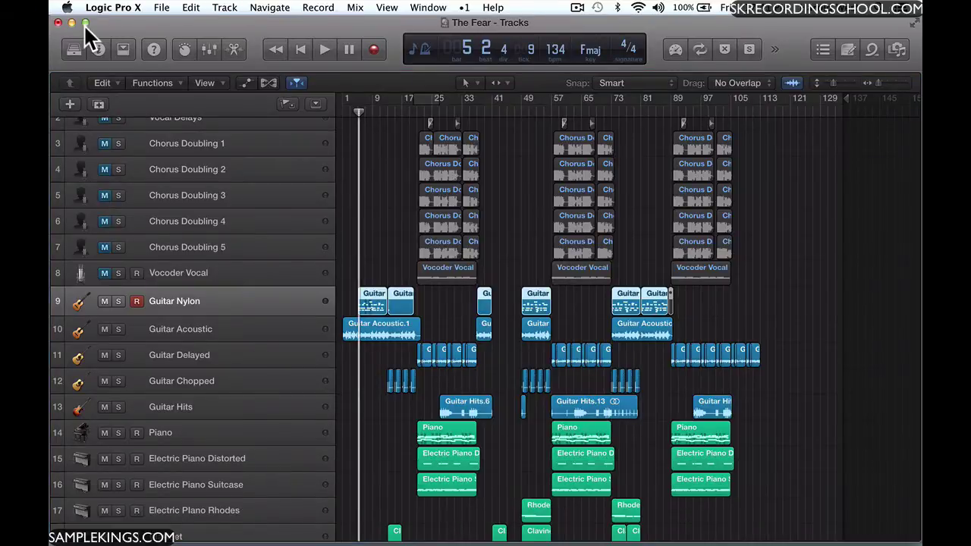
Open the Mixer from the Window menu and scroll across to the Master channel strip.
click(428, 8)
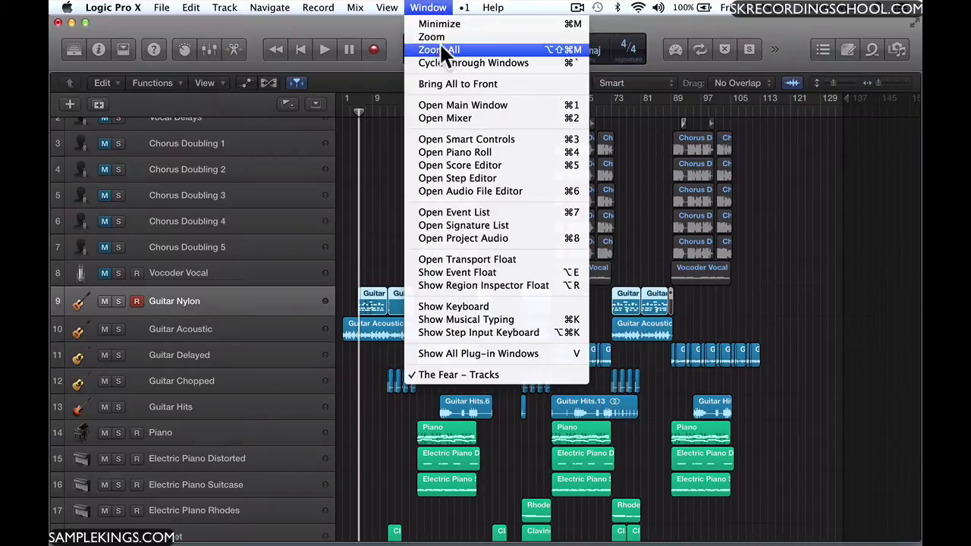
click(453, 115)
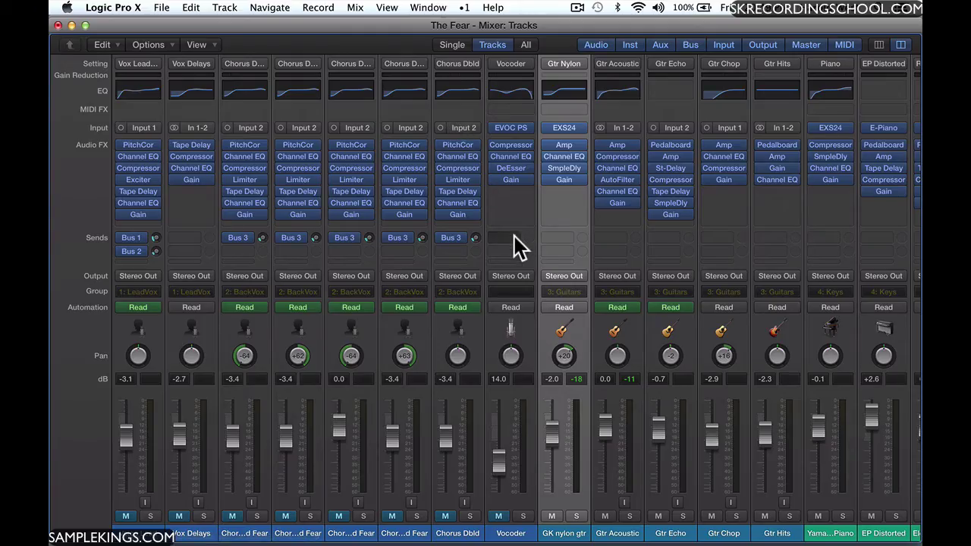
scroll(514, 237, right, 10)
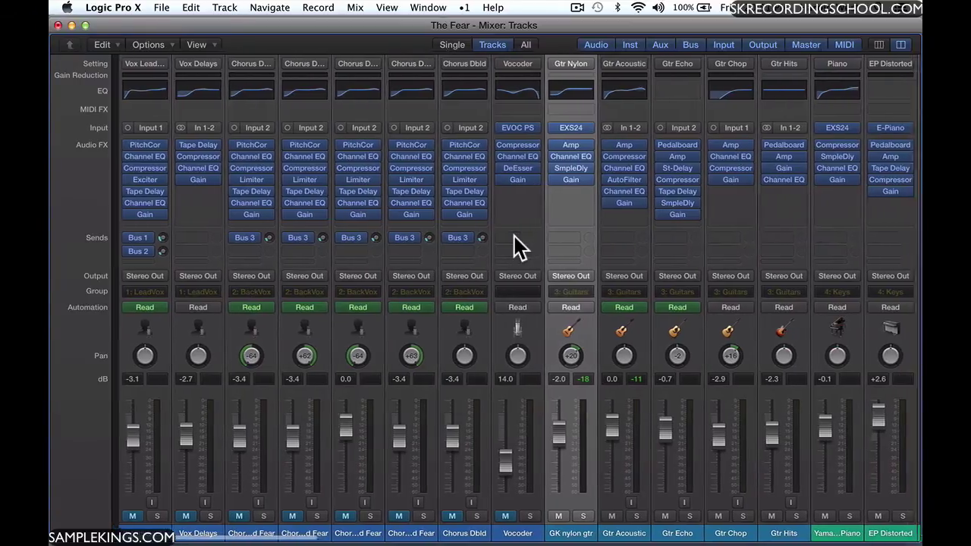
scroll(514, 236, right, 15)
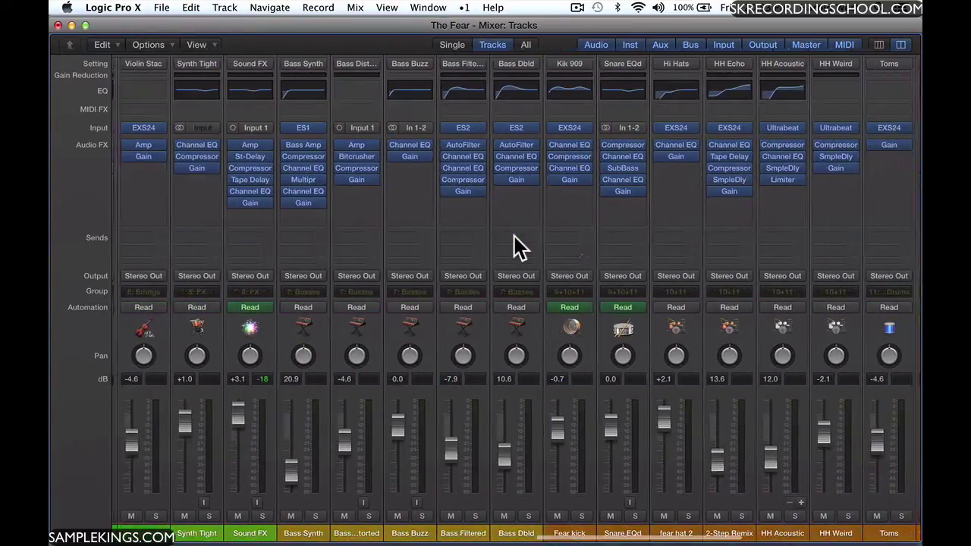
scroll(514, 237, right, 11)
scroll(514, 237, left, 17)
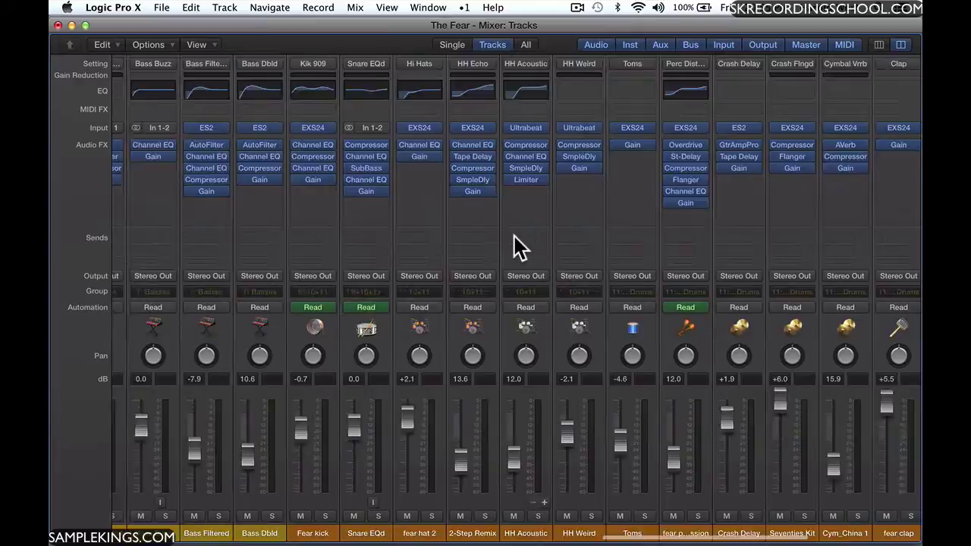
scroll(514, 237, left, 12)
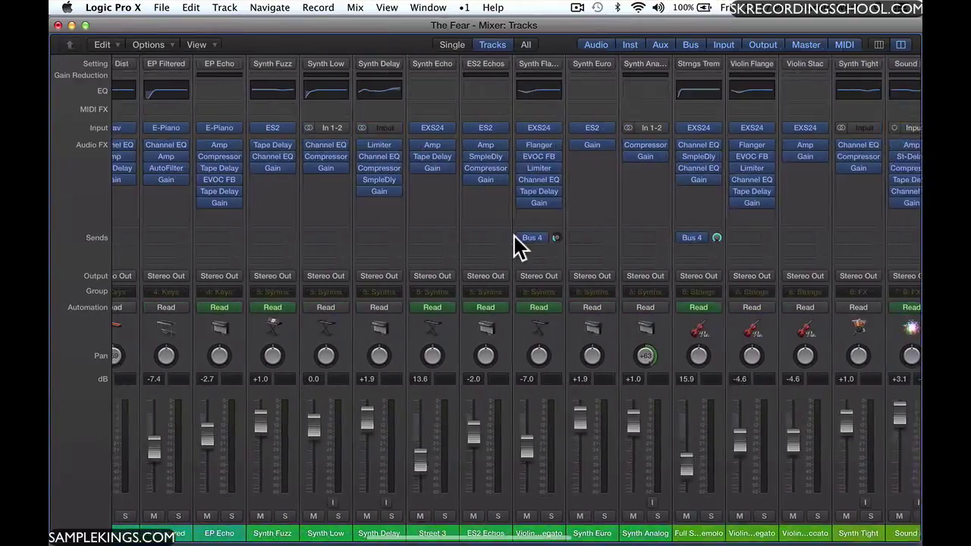
scroll(514, 237, right, 8)
scroll(514, 237, left, 15)
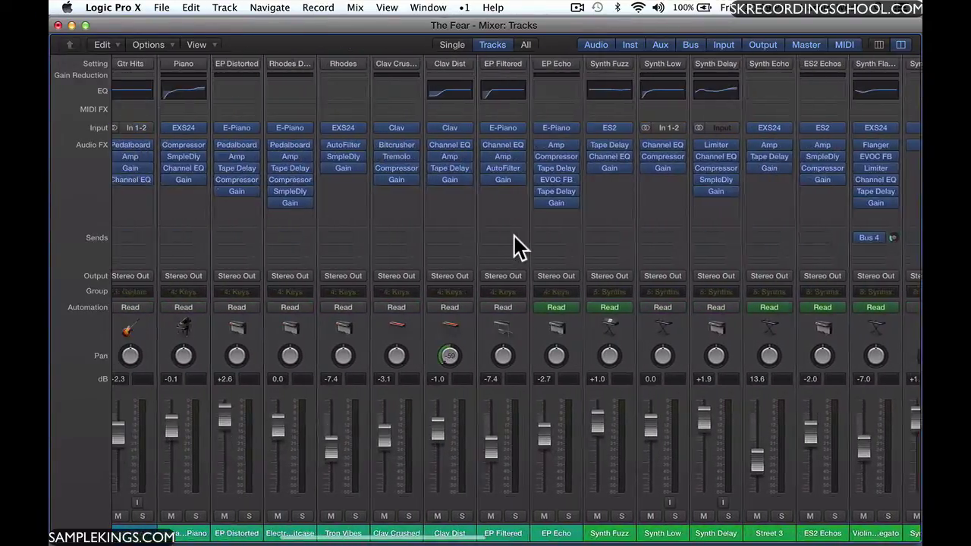
scroll(514, 237, right, 15)
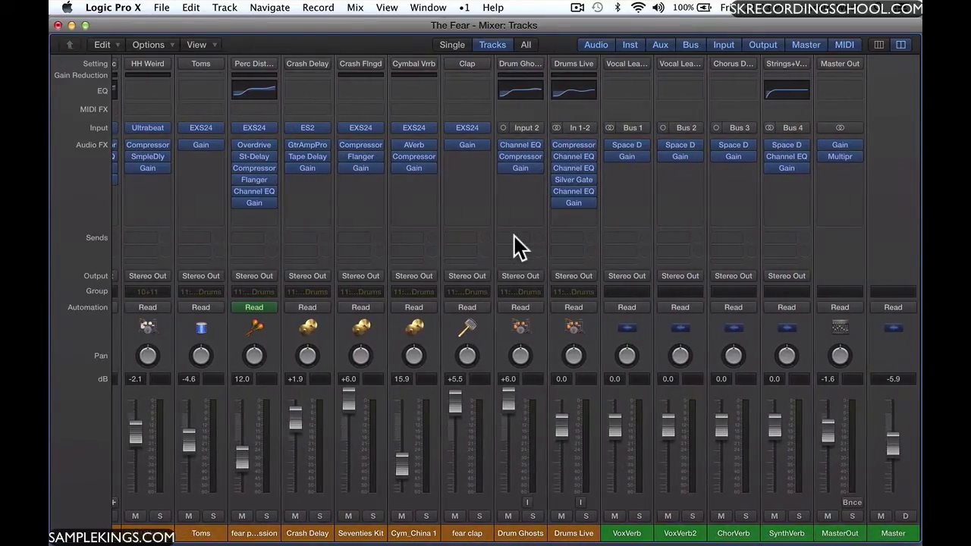
Drag the Master fader up from -5.9 dB to about -3.3 dB, then close the Mixer.
mouse_move(894, 446)
mouse_down()
mouse_move(891, 424)
mouse_move(891, 439)
mouse_up()
scroll(596, 442, left, 2)
scroll(592, 443, left, 15)
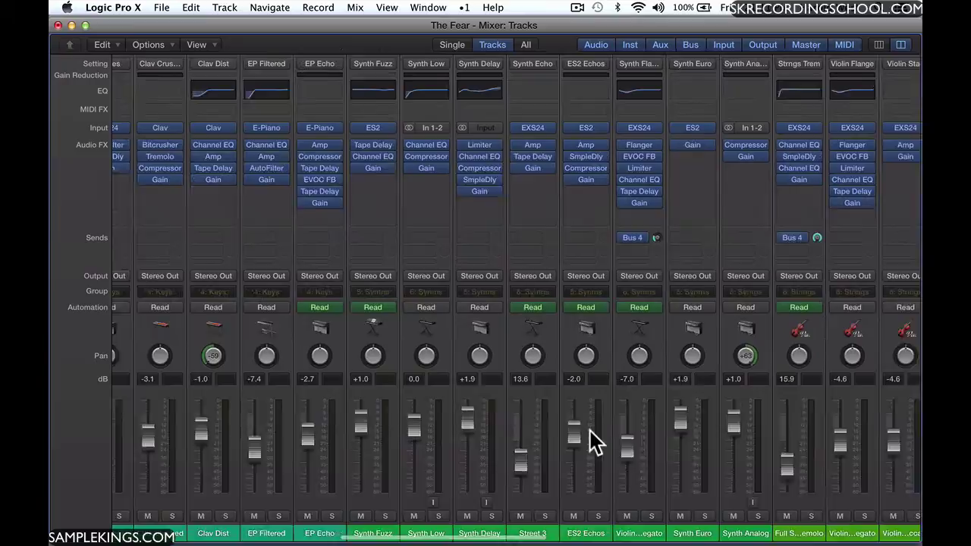
key(super+w)
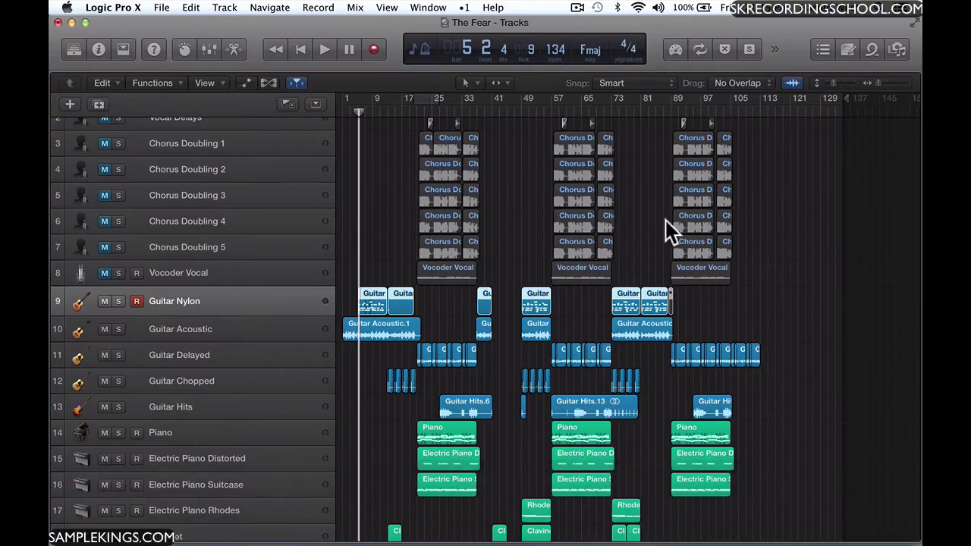
Deselect the Guitar Nylon regions, open the Piano Roll from the Window menu, and close the empty editor.
click(637, 228)
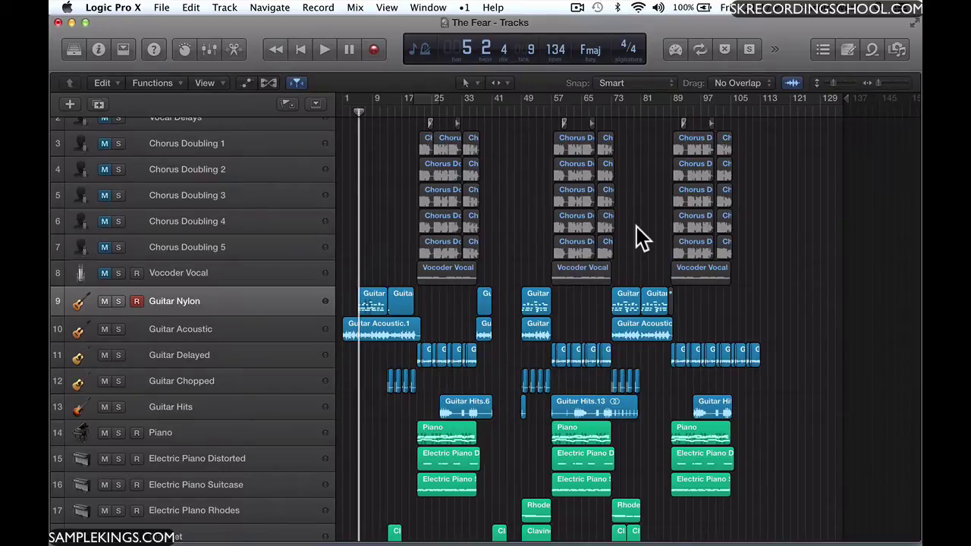
click(427, 9)
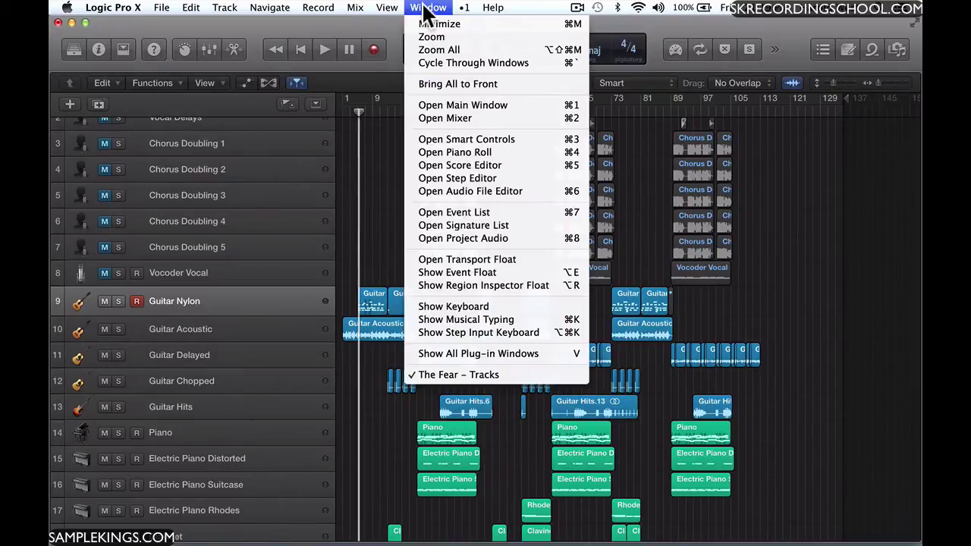
click(459, 146)
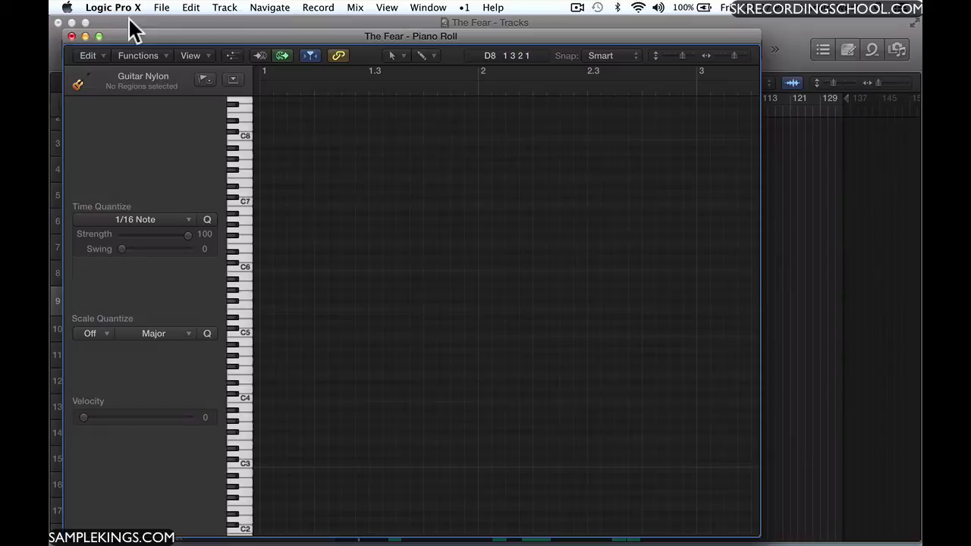
click(71, 37)
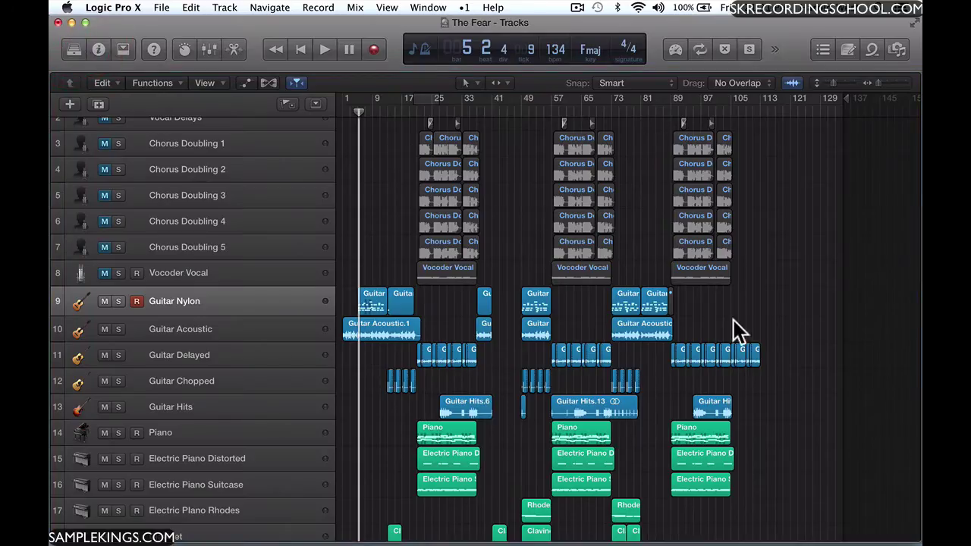
Select the Piano region near bar 89, view it in the Piano Roll with ⌘4, then close it.
click(695, 429)
key(super)
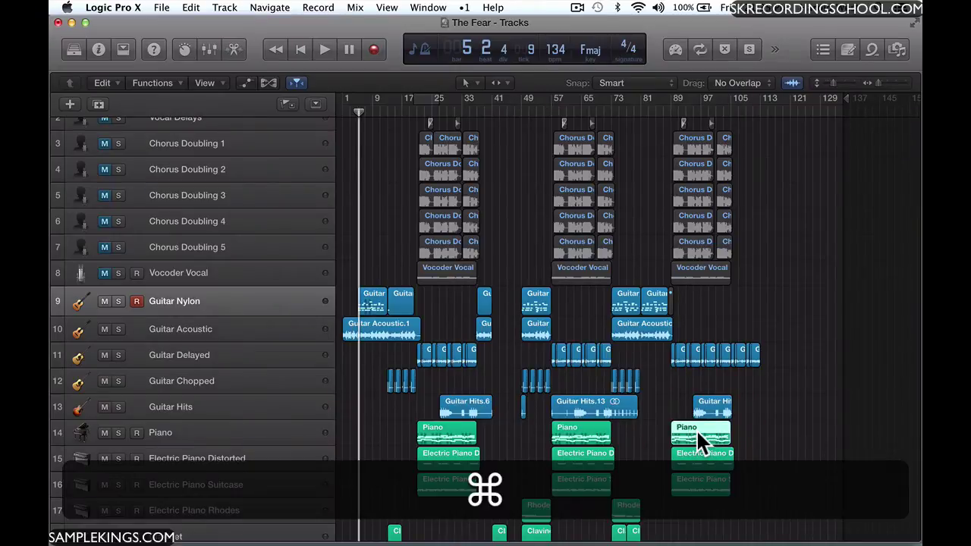
key(super+4)
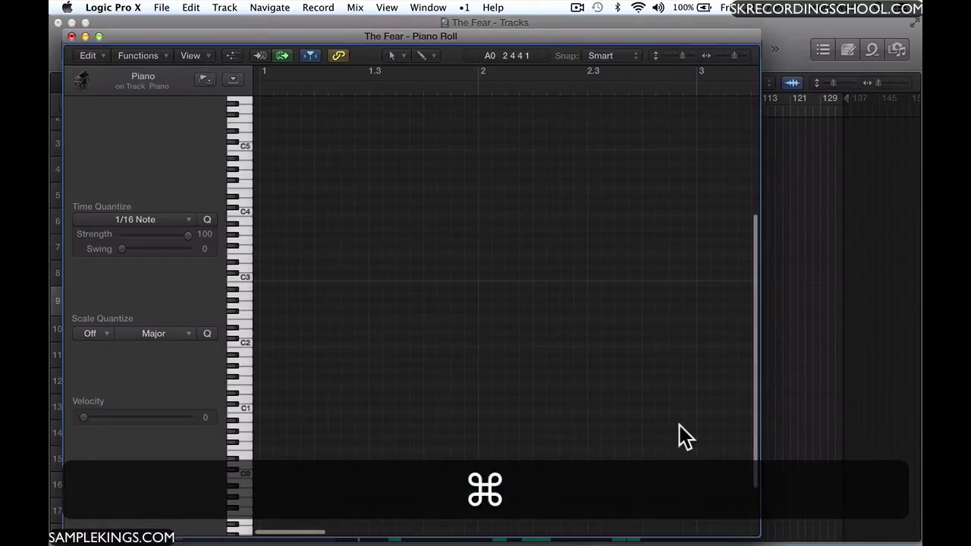
scroll(678, 425, up, 10)
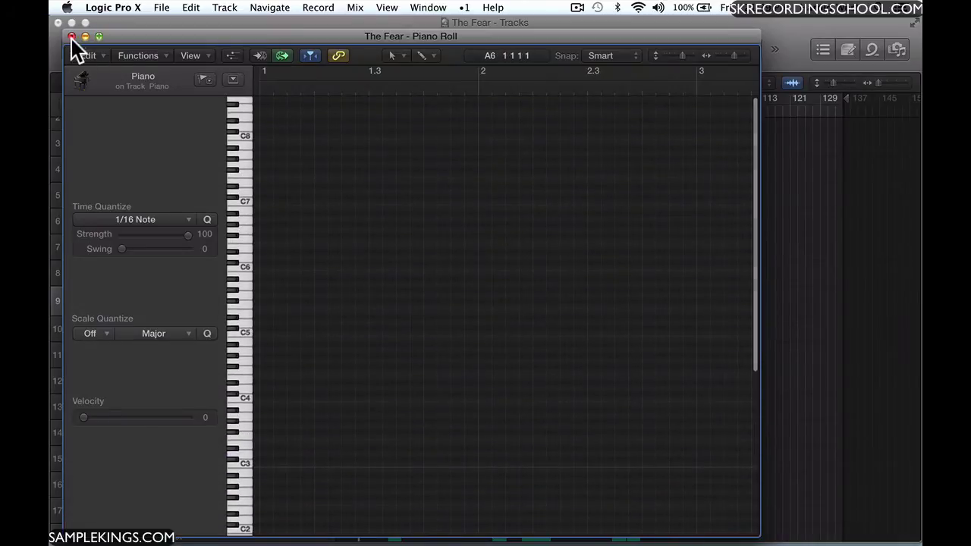
click(72, 37)
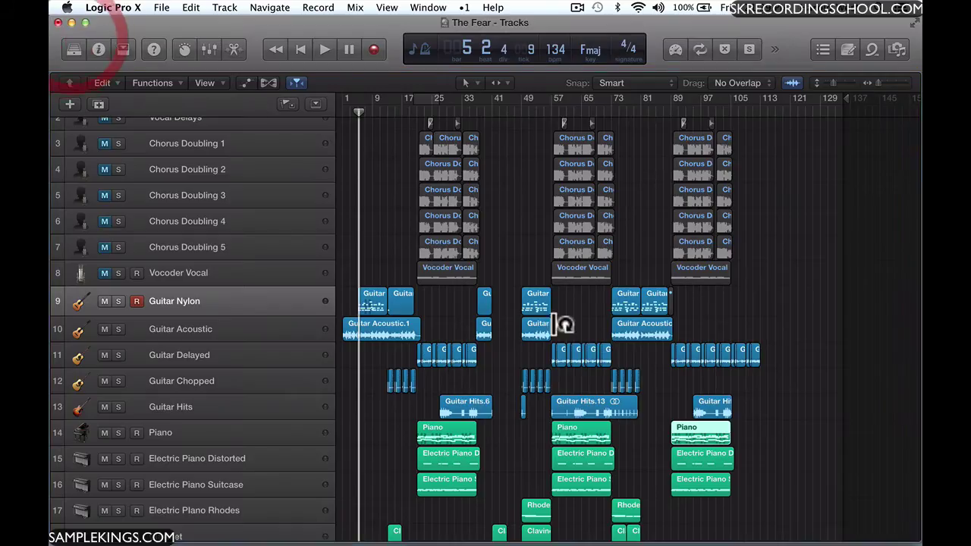
Select the Piano region starting near bar 57 instead, holding Option for a floating editor.
click(691, 425)
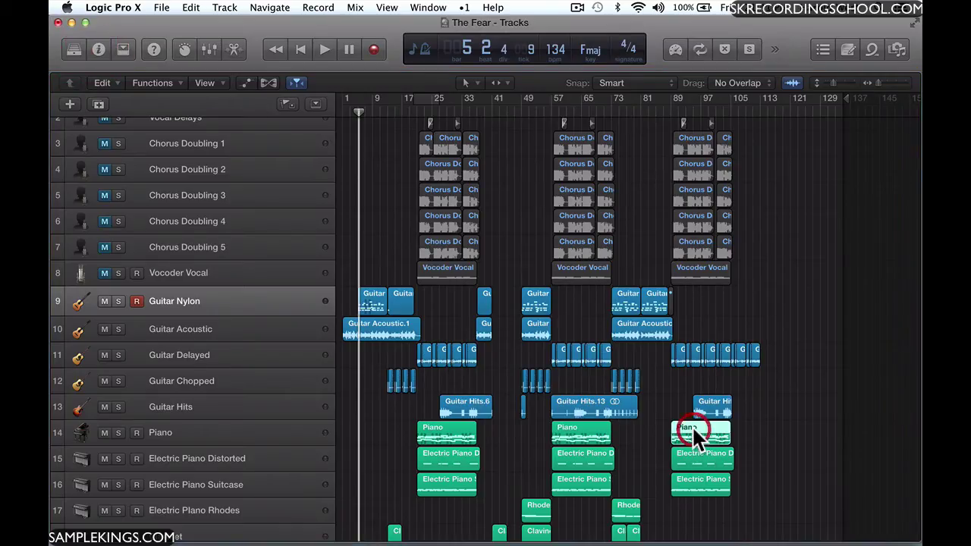
click(587, 437)
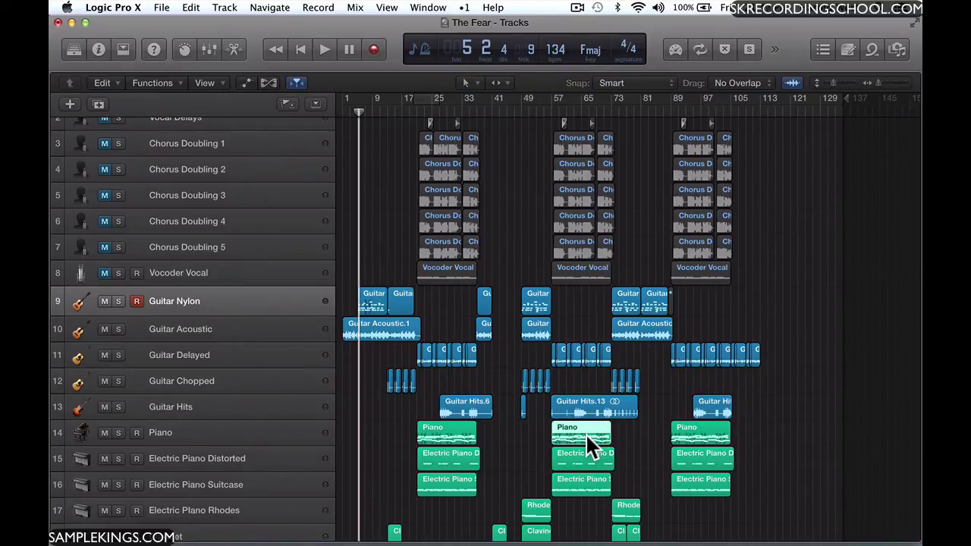
key(alt)
double_click(587, 437)
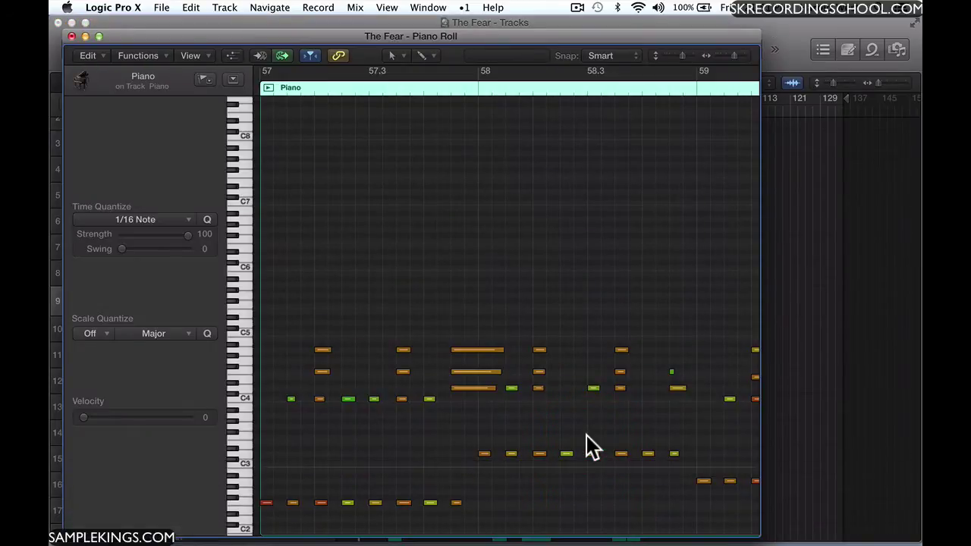
scroll(586, 435, down, 5)
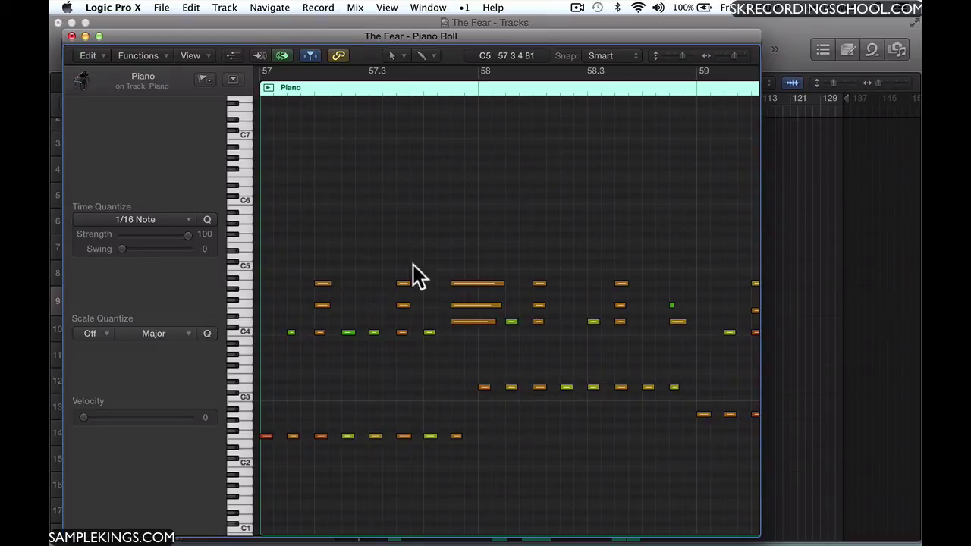
scroll(413, 277, right, 10)
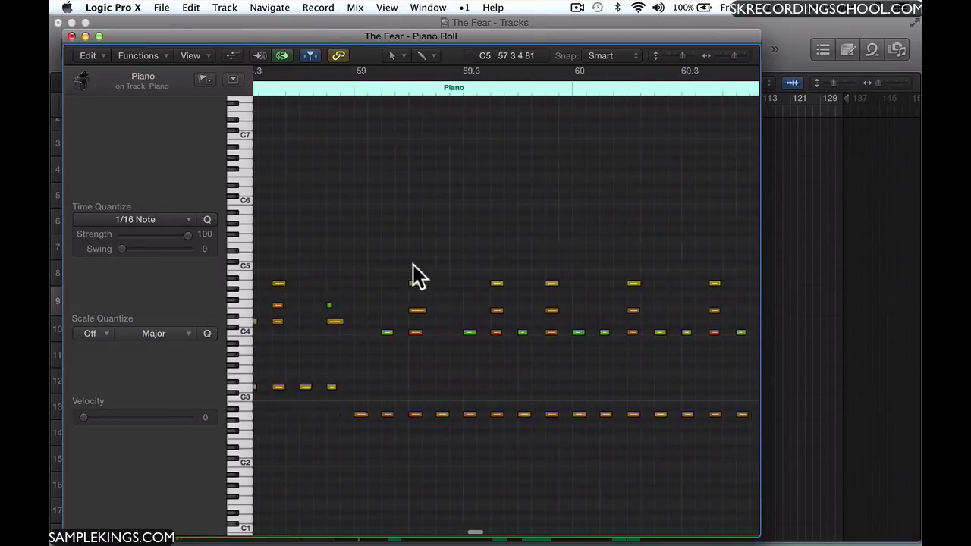
scroll(413, 265, left, 5)
scroll(412, 266, right, 10)
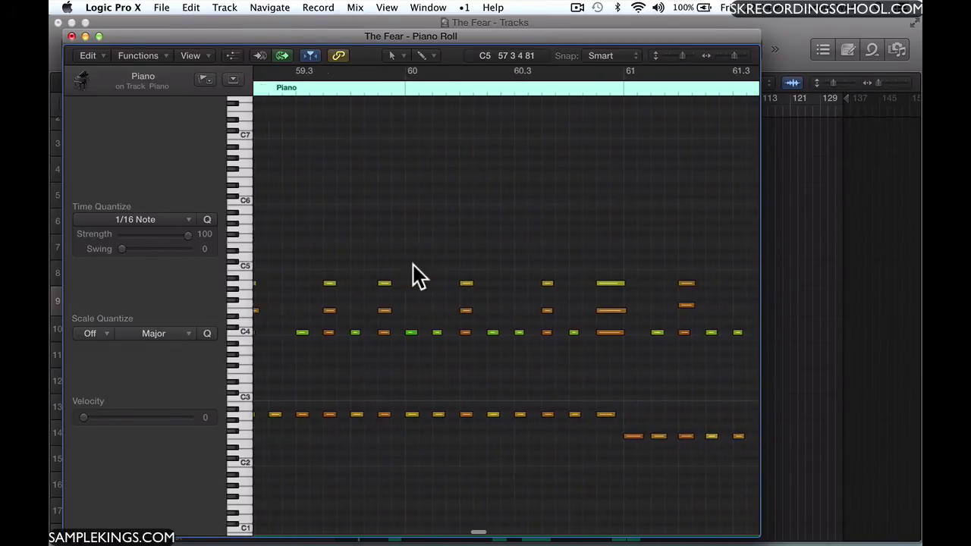
scroll(413, 277, left, 10)
scroll(412, 277, right, 8)
scroll(413, 278, left, 8)
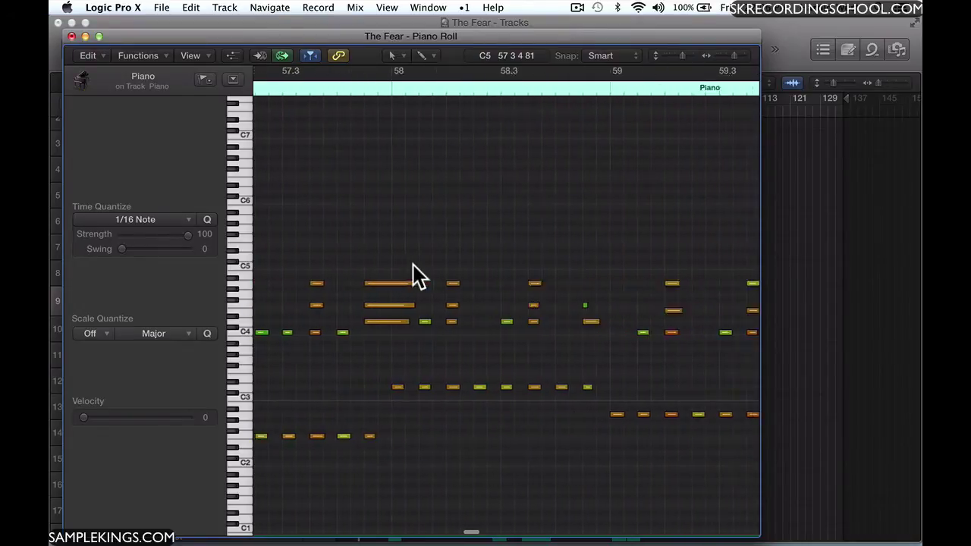
scroll(412, 266, right, 8)
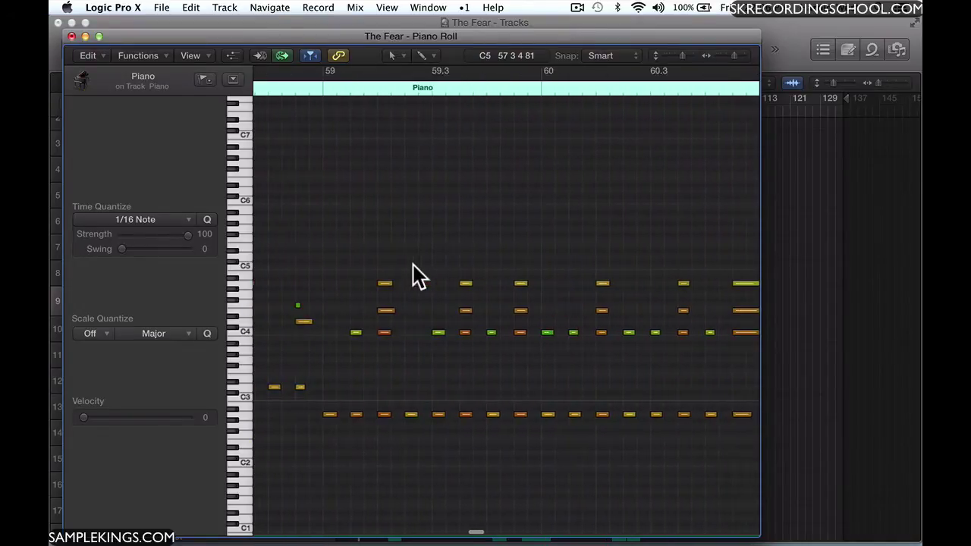
click(71, 36)
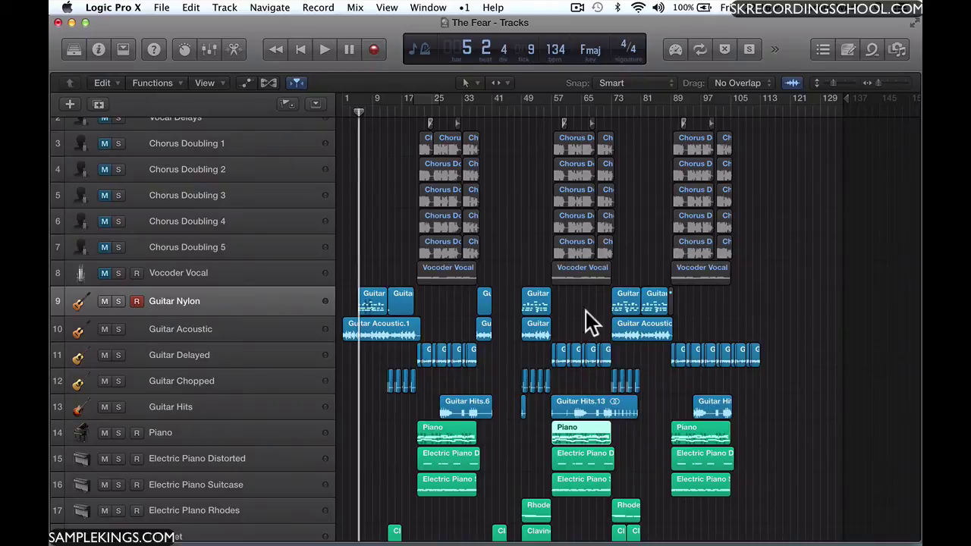
double_click(576, 431)
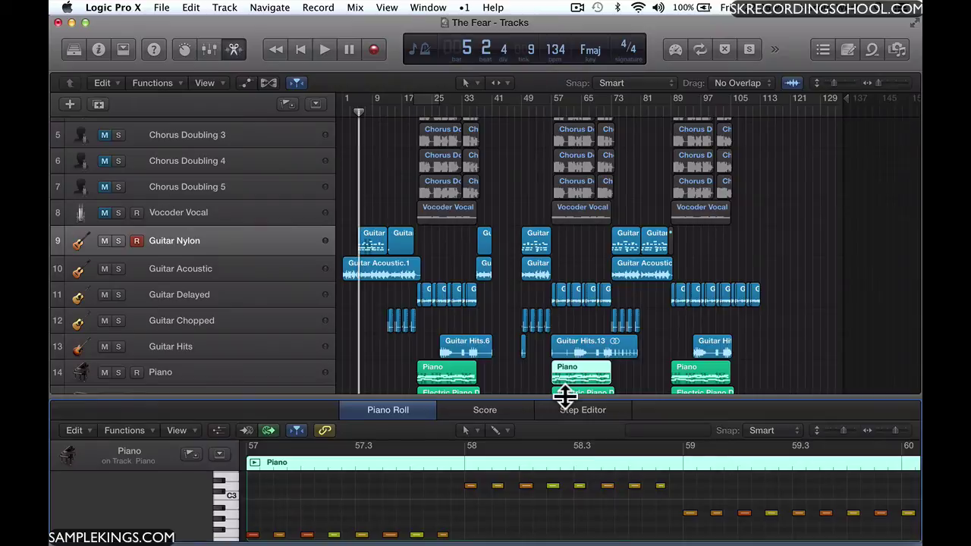
mouse_move(564, 395)
mouse_down()
mouse_move(559, 352)
mouse_move(558, 410)
mouse_up()
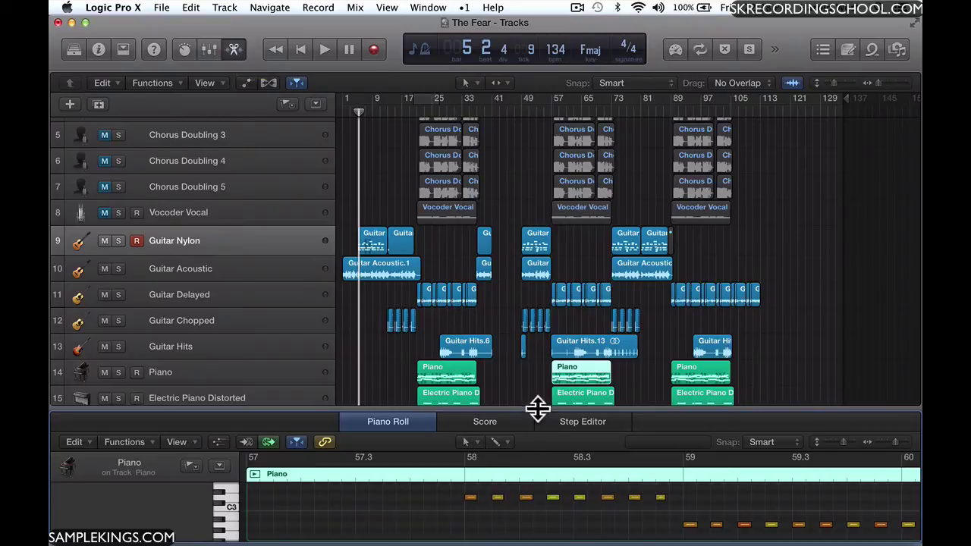
drag(537, 407, 552, 515)
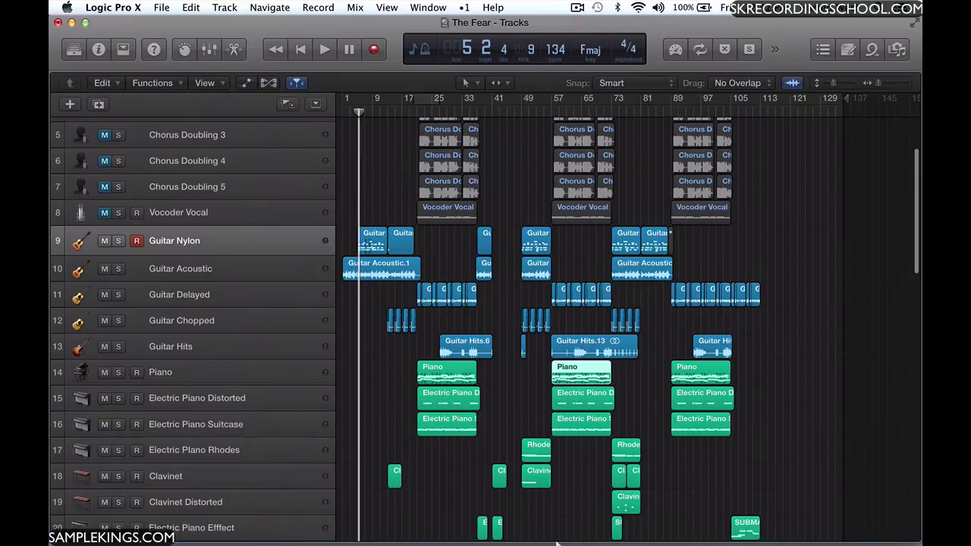
Option-double-click the bar 57 Piano region to open 'The Fear - Piano Roll' floating window and scroll its notes.
key(alt)
alt+double_click(564, 369)
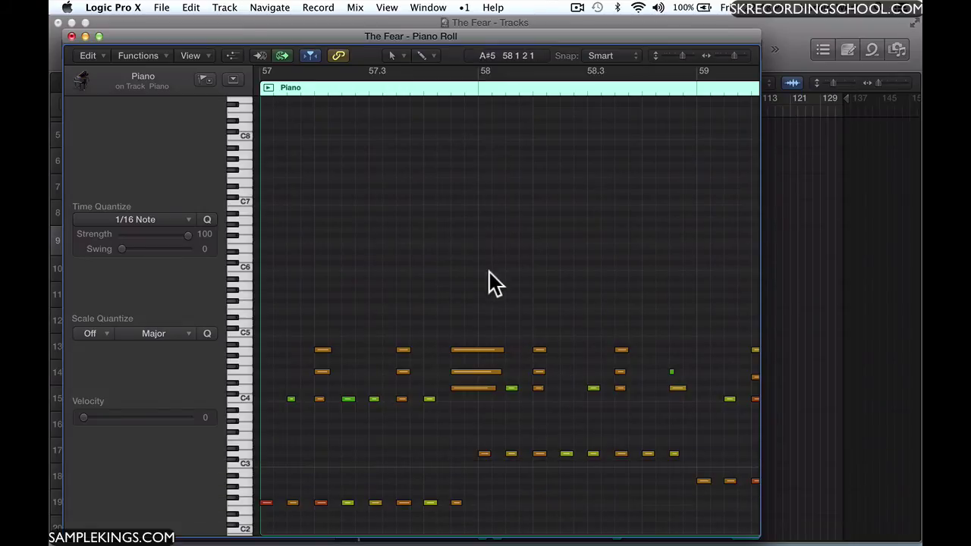
scroll(456, 209, down, 4)
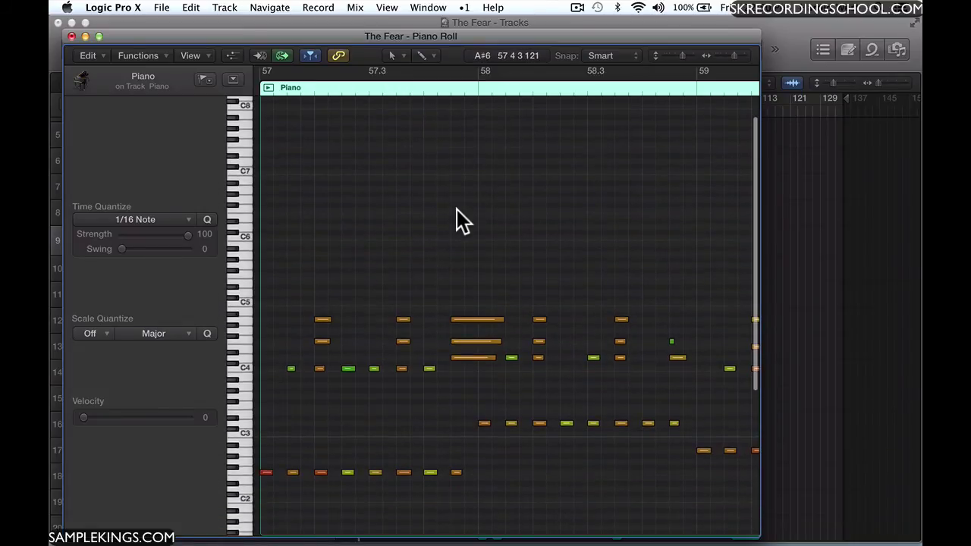
scroll(457, 210, down, 5)
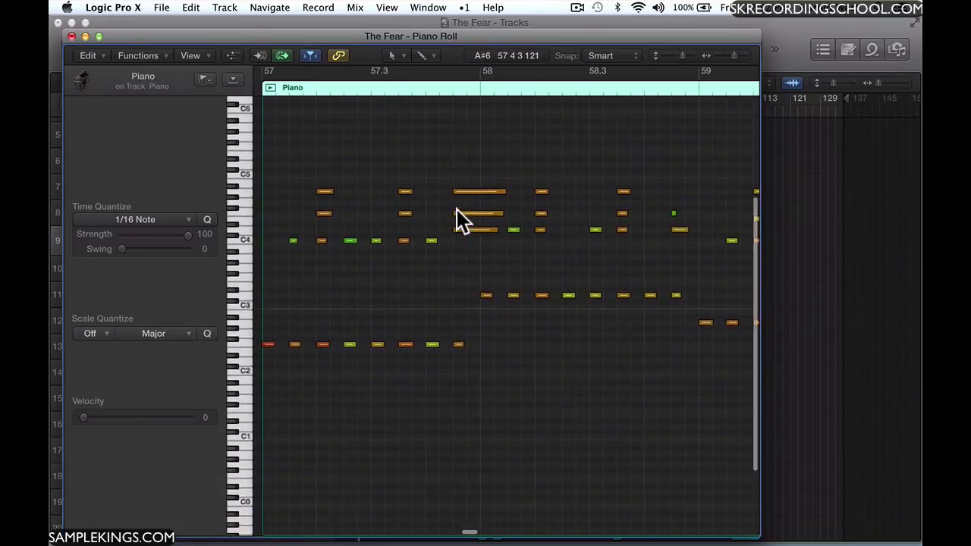
scroll(456, 210, up, 2)
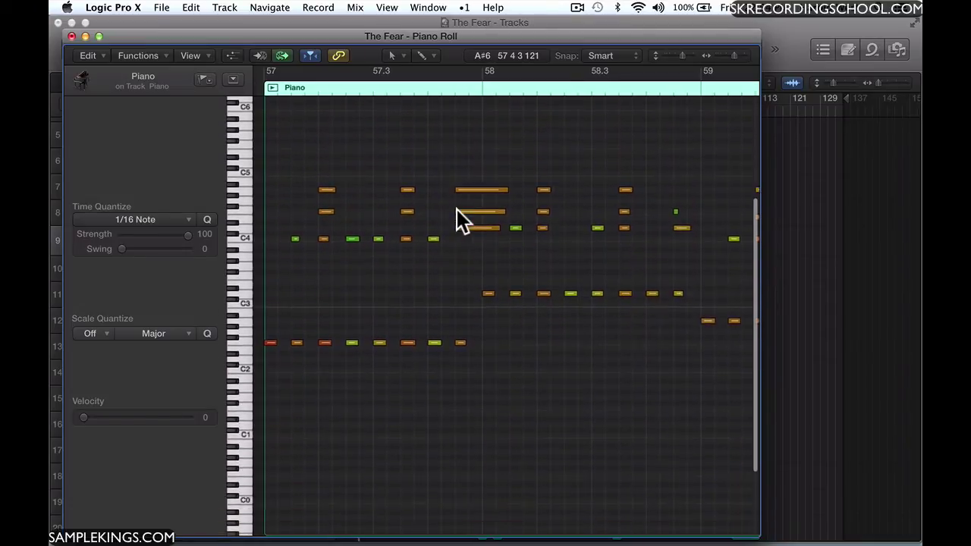